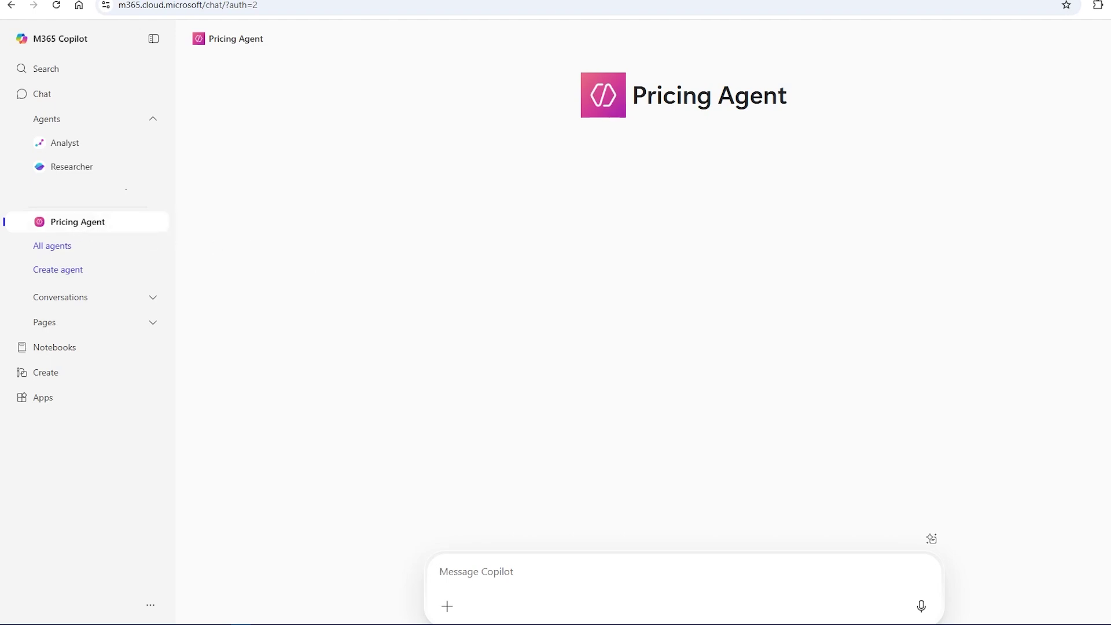
Bring the cost tracker spreadsheet forward and drag its window aside to reveal the Pricing Agent page
{"action": "key", "text": "alt+Tab"}
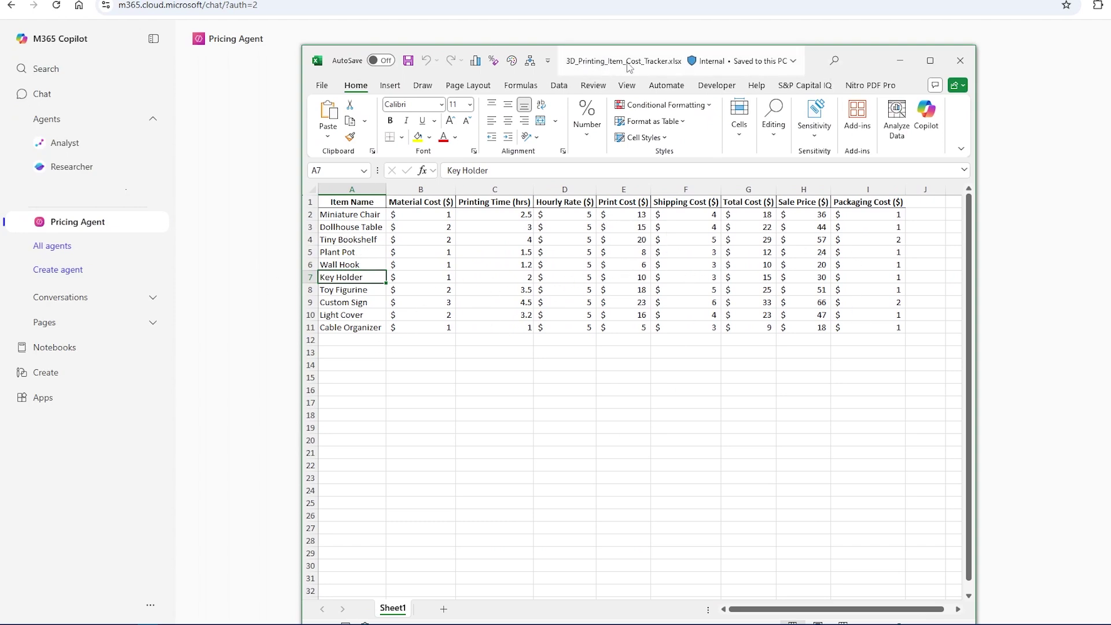
{"action": "left_click_drag", "start_coordinate": [869, 60], "coordinate": [0, 110]}
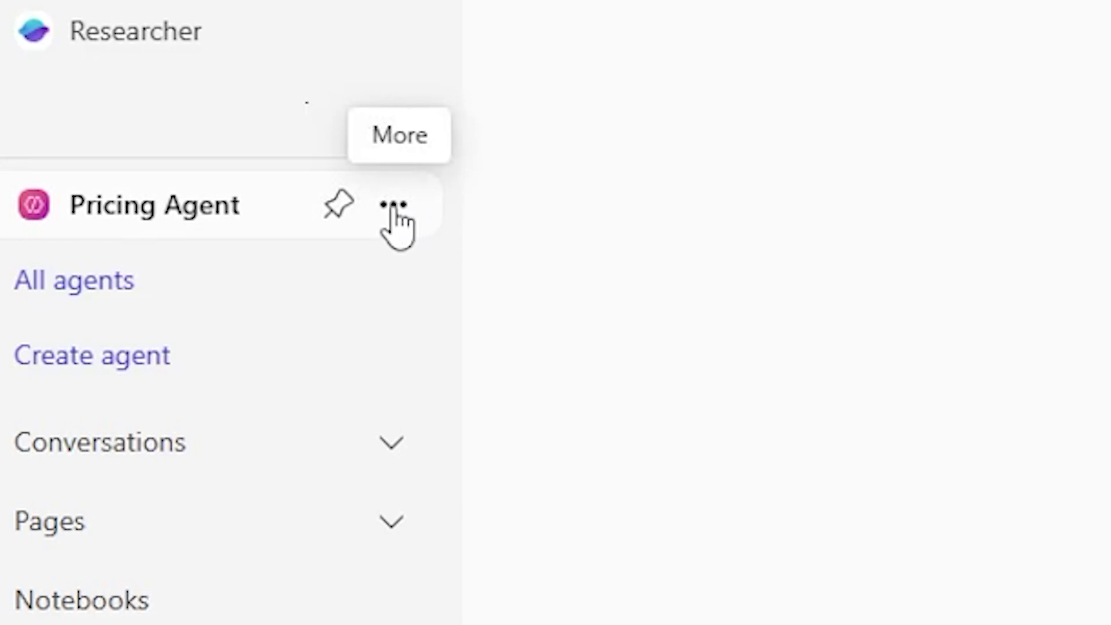
Choose Edit from the Pricing Agent's options menu in the sidebar
{"action": "left_click", "coordinate": [393, 206]}
{"action": "left_click", "coordinate": [539, 281]}
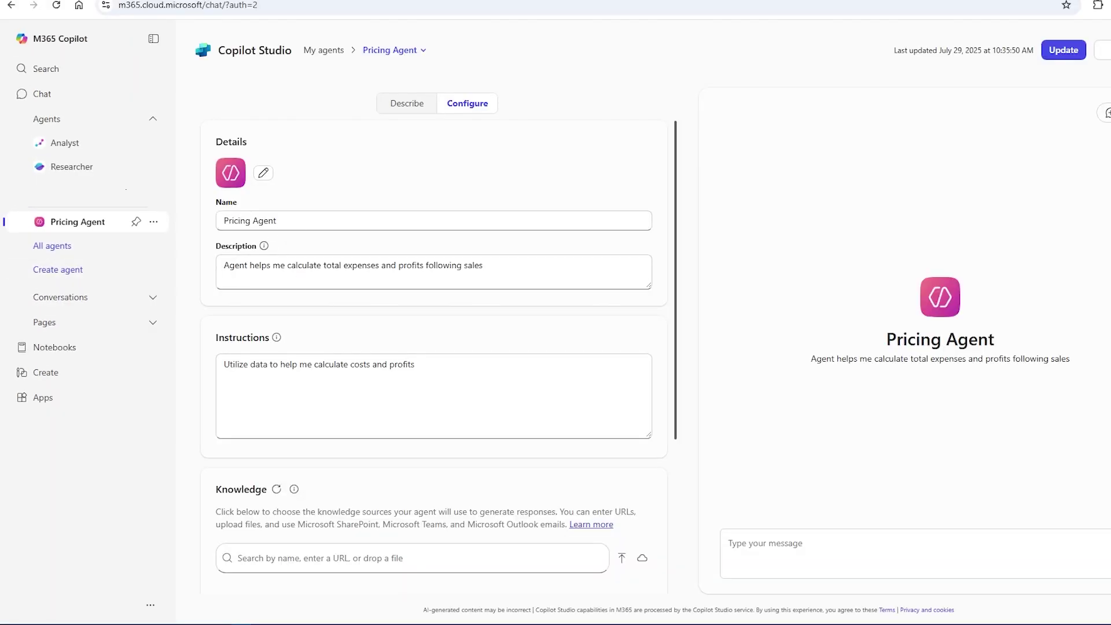
Review the Pricing Agent's name and instructions in Copilot Studio
{"action": "left_click", "coordinate": [296, 224]}
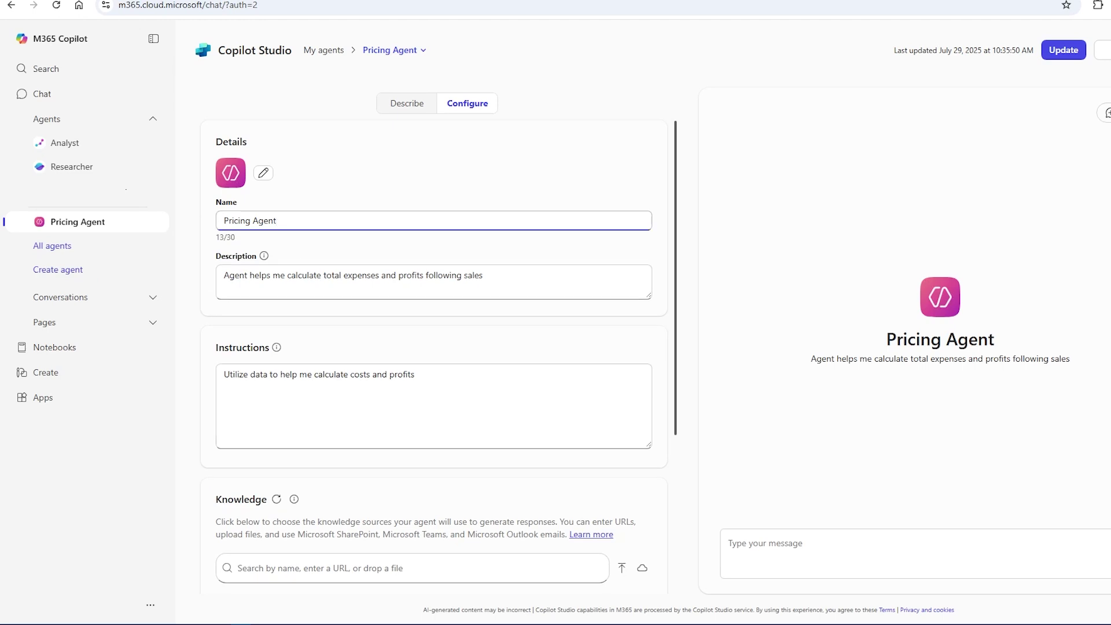
{"action": "left_click", "coordinate": [269, 374]}
{"action": "scroll", "coordinate": [333, 266], "scroll_direction": "down", "scroll_amount": 4}
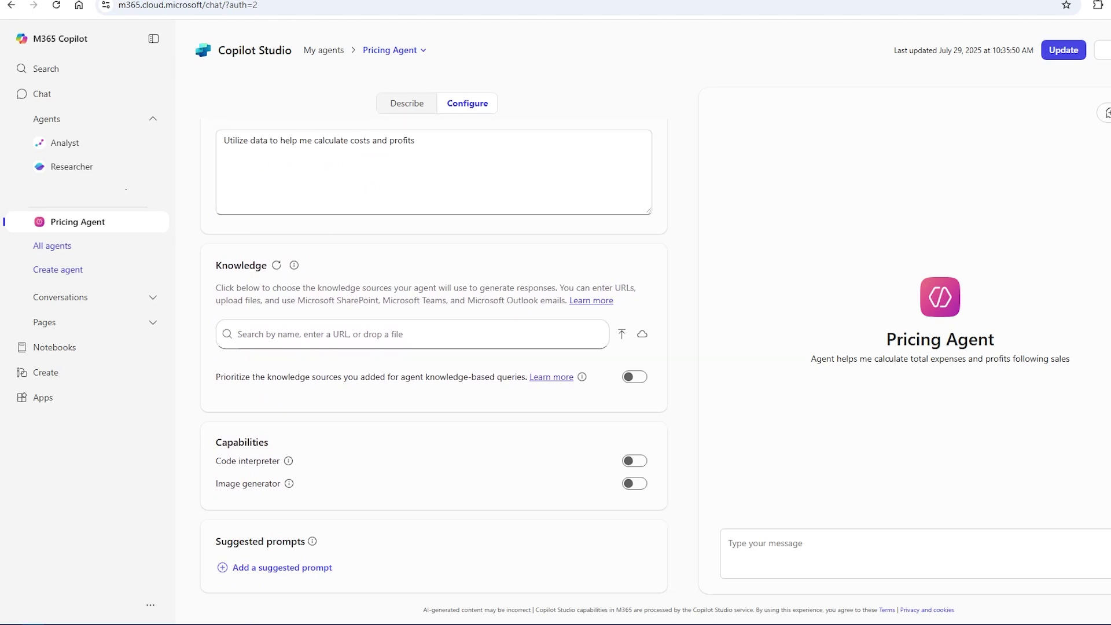
Upload 3D_Printing_Item_Cost_Tracker 1.xlsx as knowledge and switch on Prioritize knowledge sources
{"action": "left_click_drag", "start_coordinate": [60, 281], "coordinate": [303, 335]}
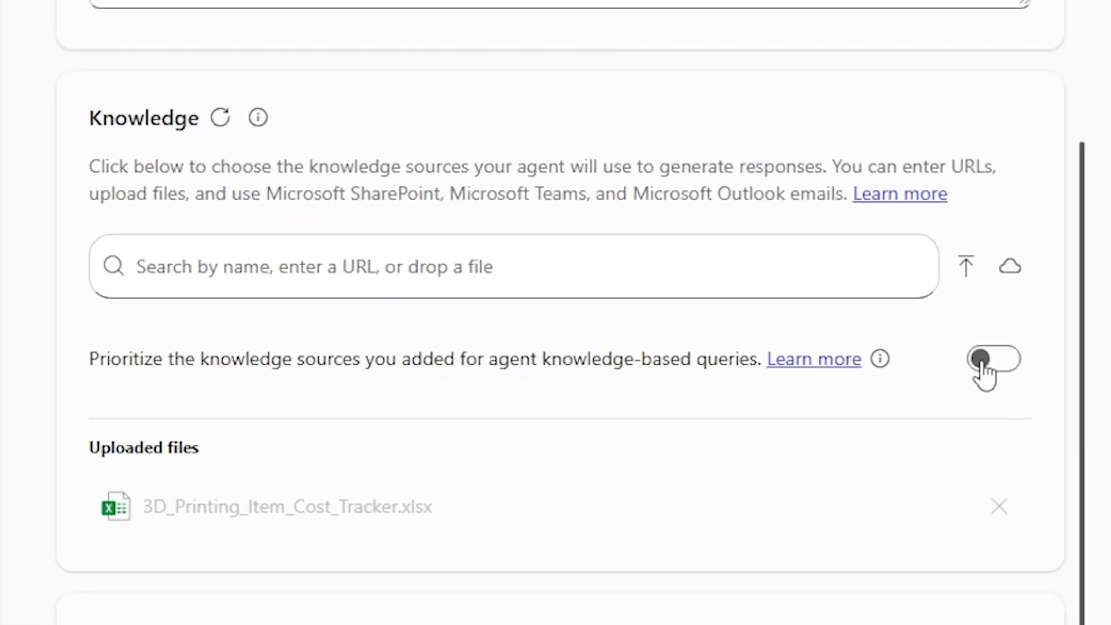
{"action": "left_click", "coordinate": [980, 364]}
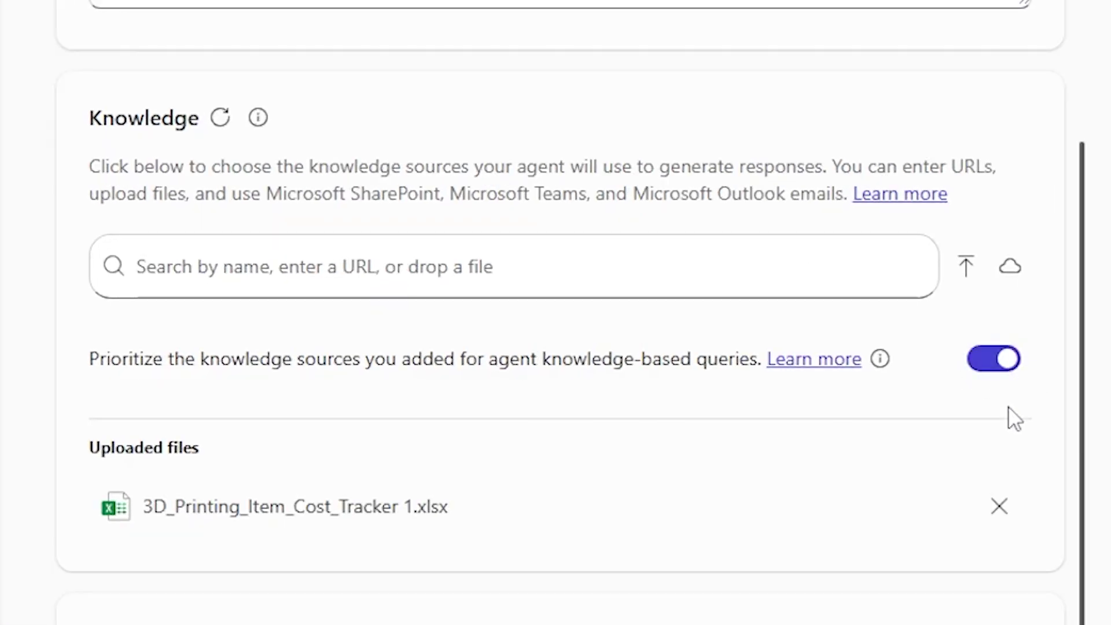
{"action": "scroll", "coordinate": [983, 439], "scroll_direction": "down", "scroll_amount": 2}
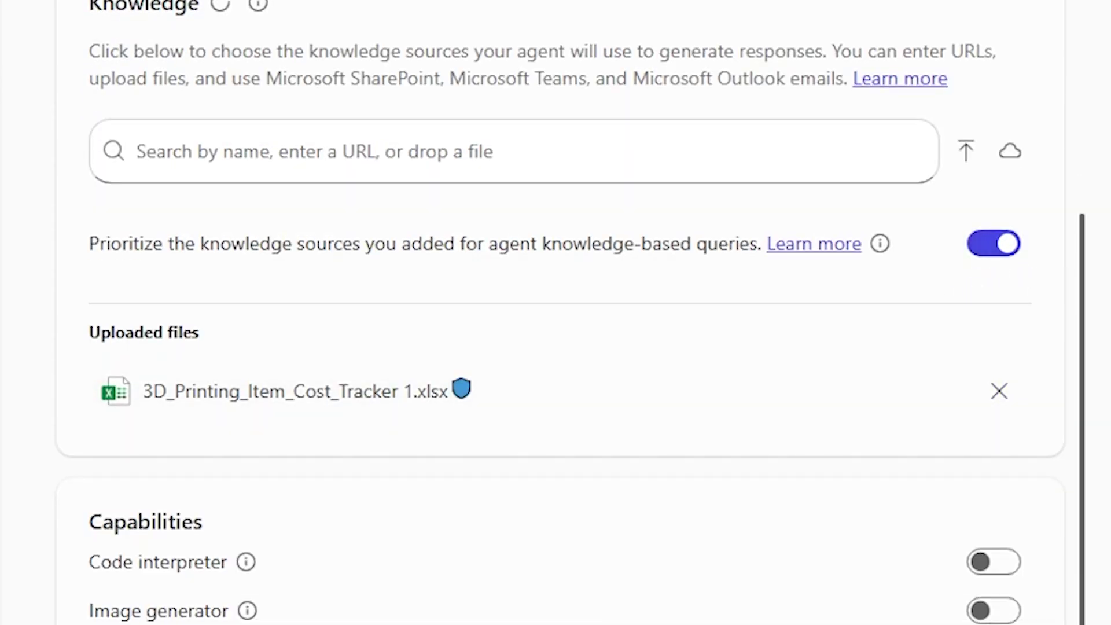
Add a suggested prompt titled 'Expenses' with a draft daily-expenses message
{"action": "scroll", "coordinate": [223, 526], "scroll_direction": "down", "scroll_amount": 5}
{"action": "left_click", "coordinate": [223, 526]}
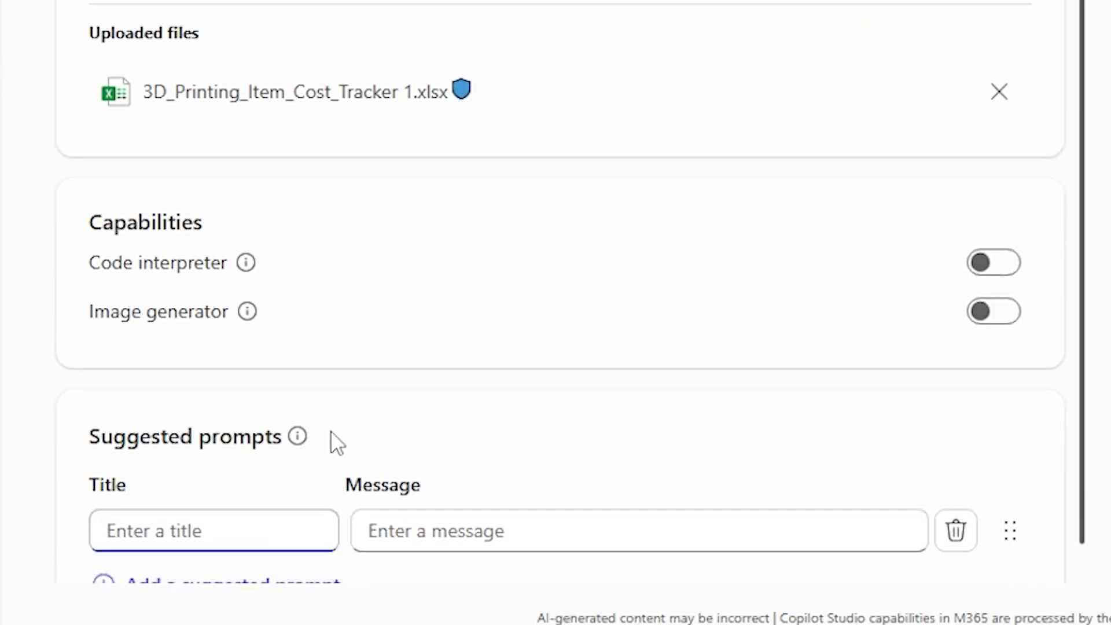
{"action": "scroll", "coordinate": [329, 446], "scroll_direction": "down", "scroll_amount": 1}
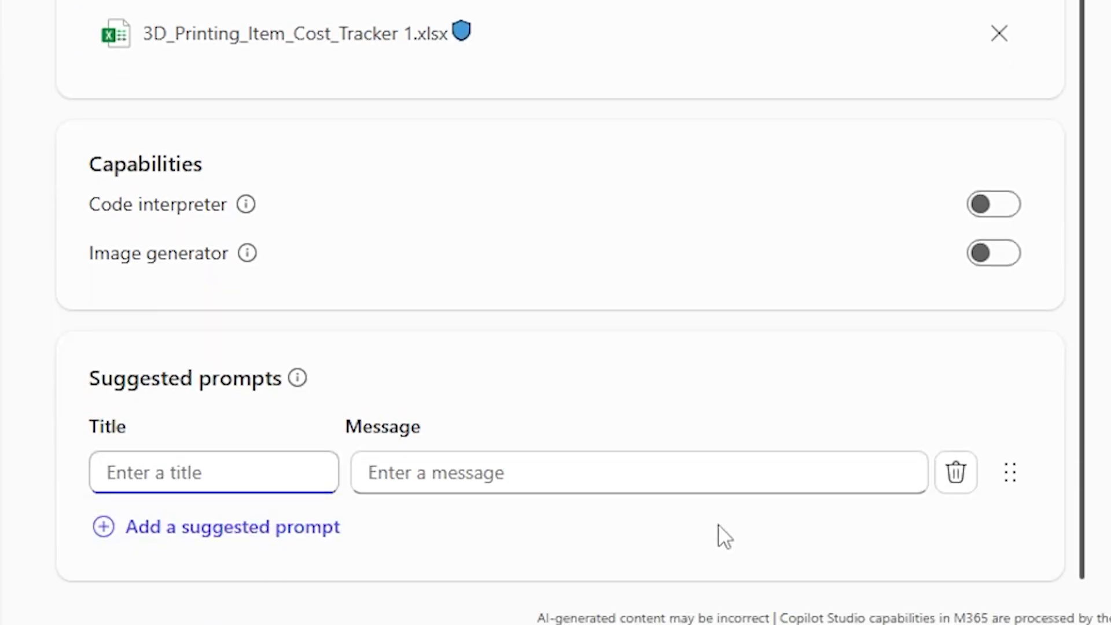
{"action": "type", "text": "Expenses"}
{"action": "key", "text": "Tab"}
{"action": "type", "text": "What were my expenses?"}
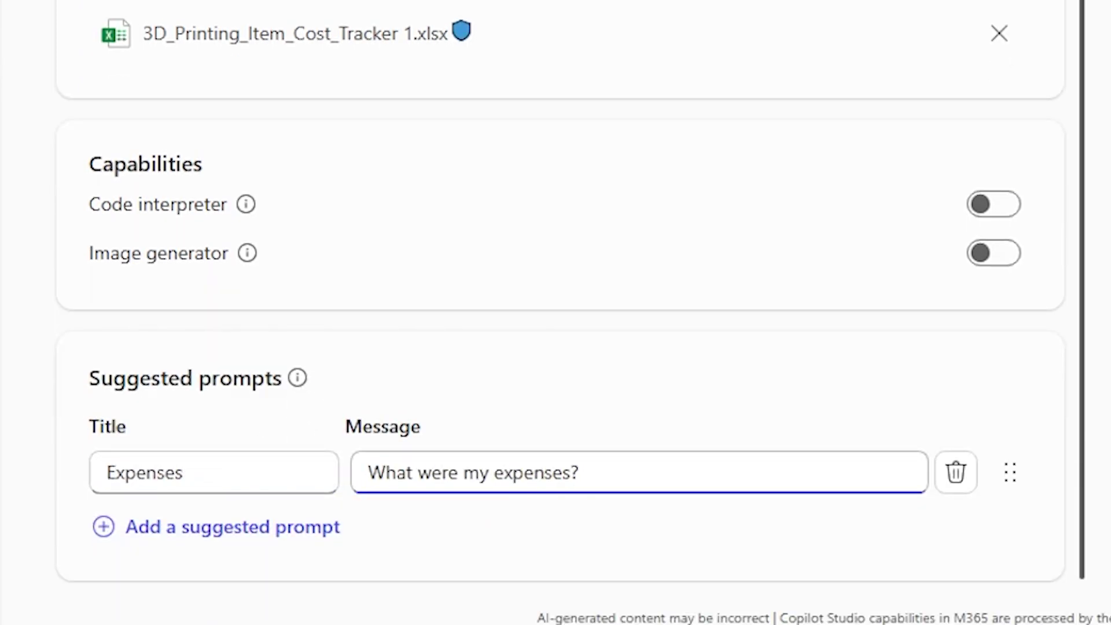
{"action": "type", "text": "total daily"}
Add a second suggested prompt 'Profits' with message 'What were my total daily profits'
{"action": "left_click", "coordinate": [223, 527]}
{"action": "type", "text": "Profits"}
{"action": "key", "text": "Tab"}
{"action": "type", "text": "What were my total daily profits"}
Fix the messages to 'What were my total daily expenses?' and 'What were my total daily profits?'
{"action": "left_click", "coordinate": [636, 472]}
{"action": "type", "text": "What were my total"}
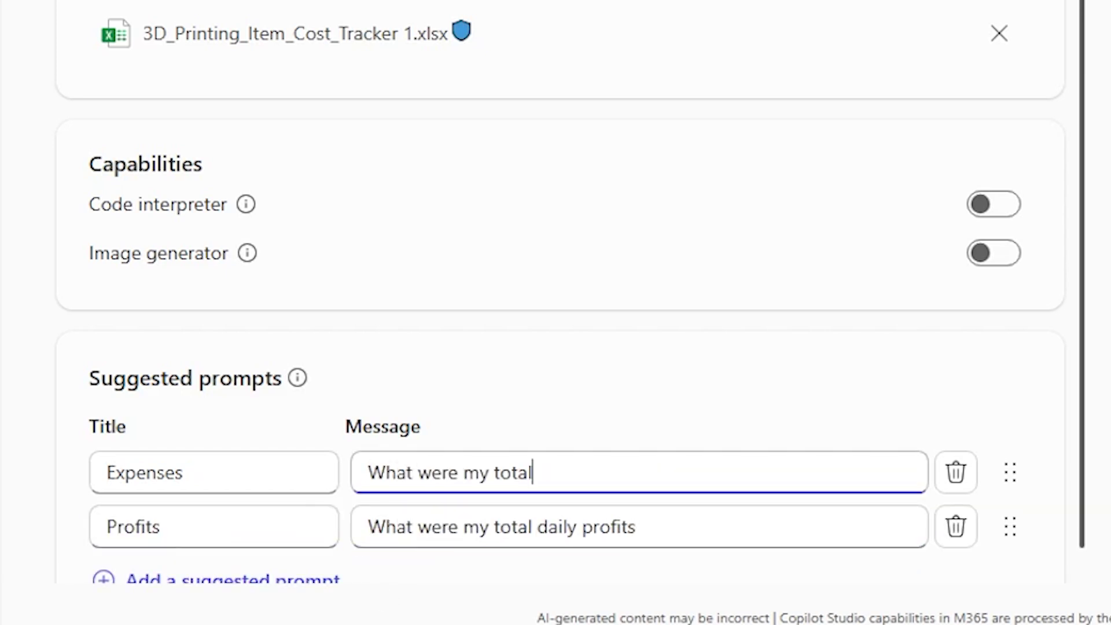
{"action": "type", "text": " daily expenses?"}
{"action": "left_click", "coordinate": [636, 526]}
{"action": "type", "text": "?"}
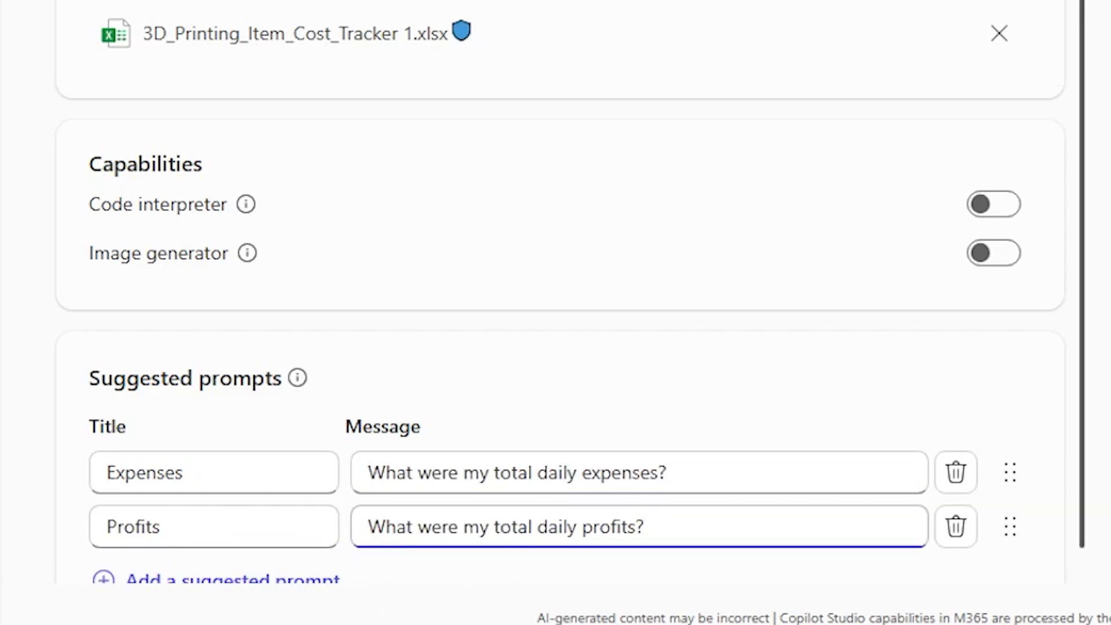
{"action": "scroll", "coordinate": [561, 289], "scroll_direction": "down", "scroll_amount": 1}
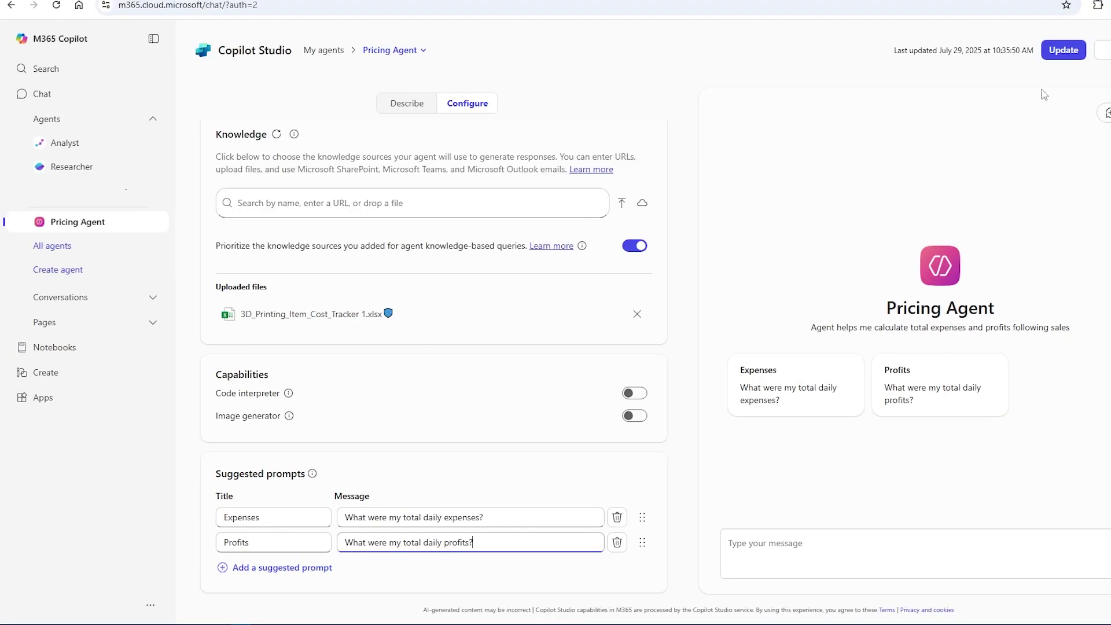
Update the agent, dismiss the success confirmation, and return to the Pricing Agent chat
{"action": "left_click", "coordinate": [1064, 52]}
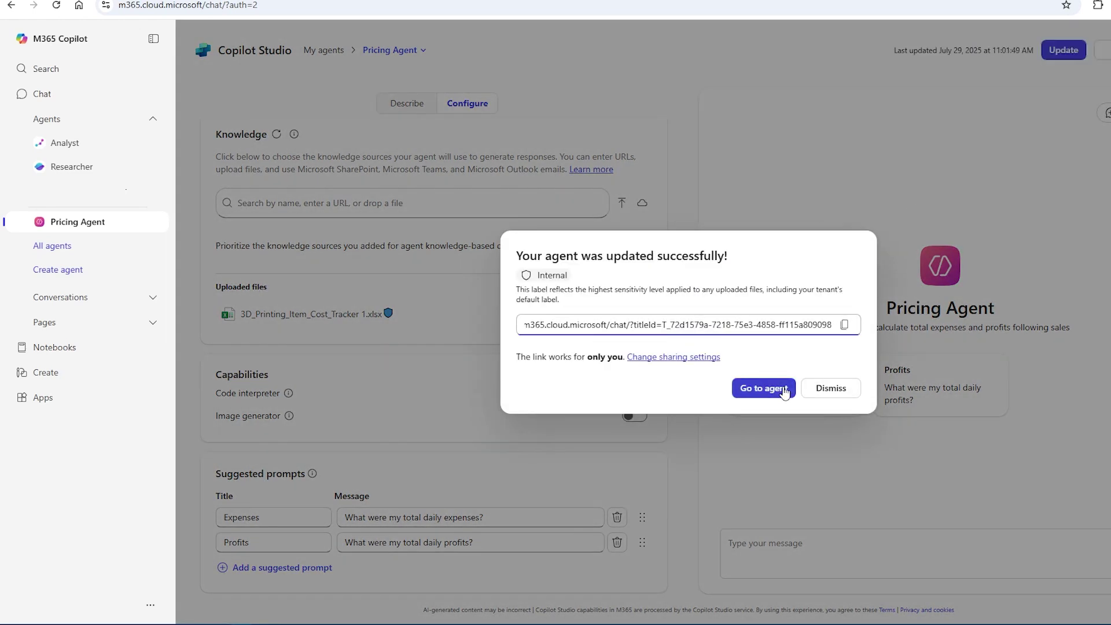
{"action": "left_click", "coordinate": [783, 391]}
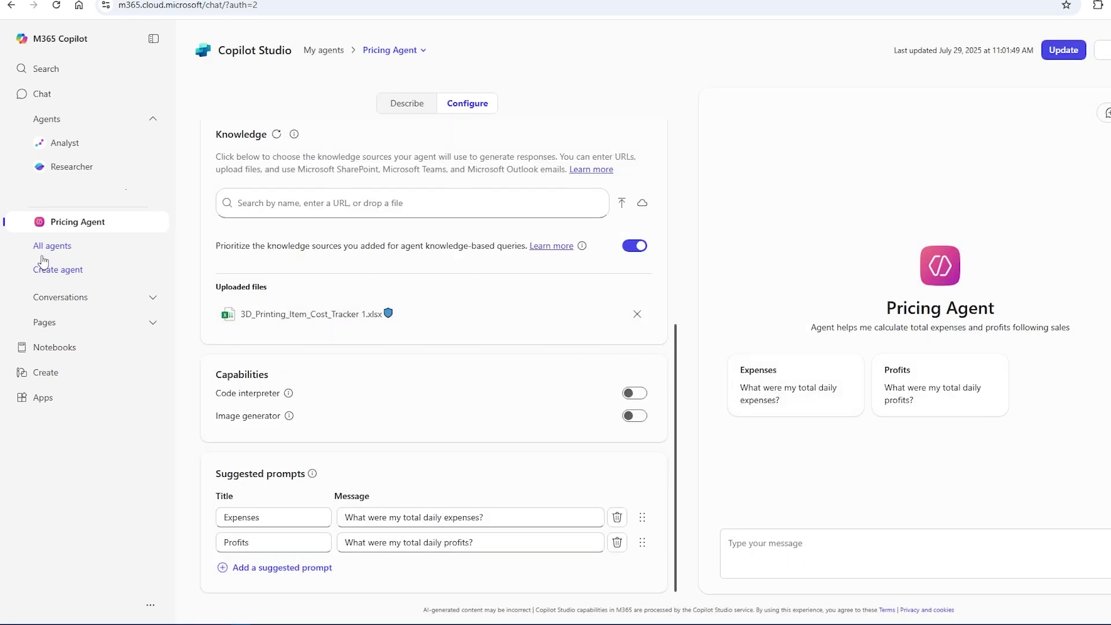
{"action": "left_click", "coordinate": [78, 227]}
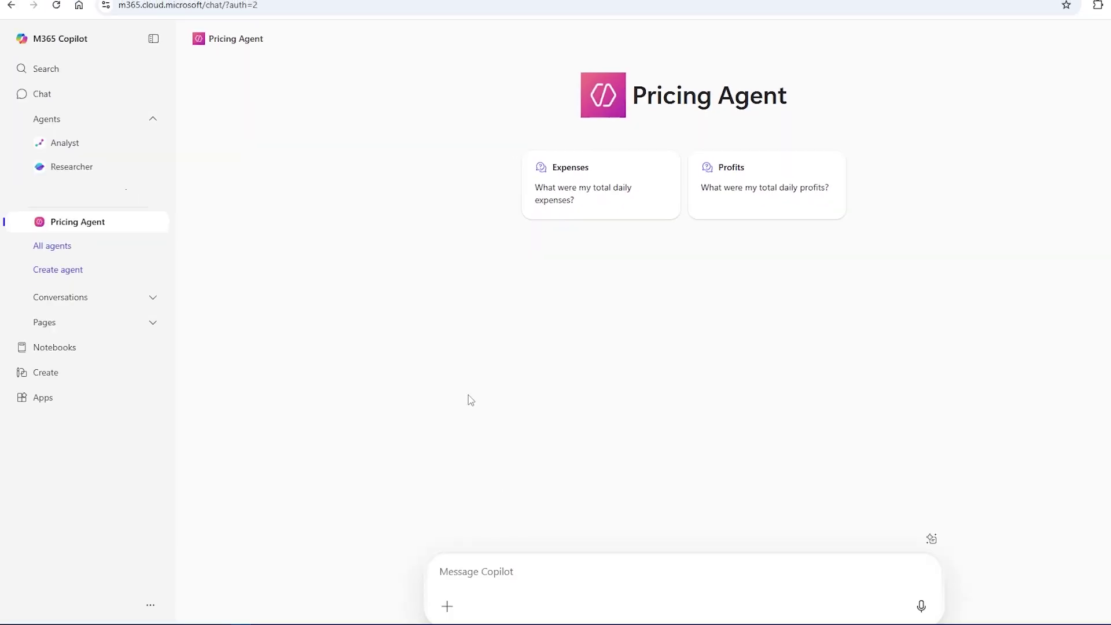
Send the Expenses prompt with '1 cable organizer, 2 plant pots, 3 dollhouse tables and 10 key holders'
{"action": "left_click", "coordinate": [577, 186]}
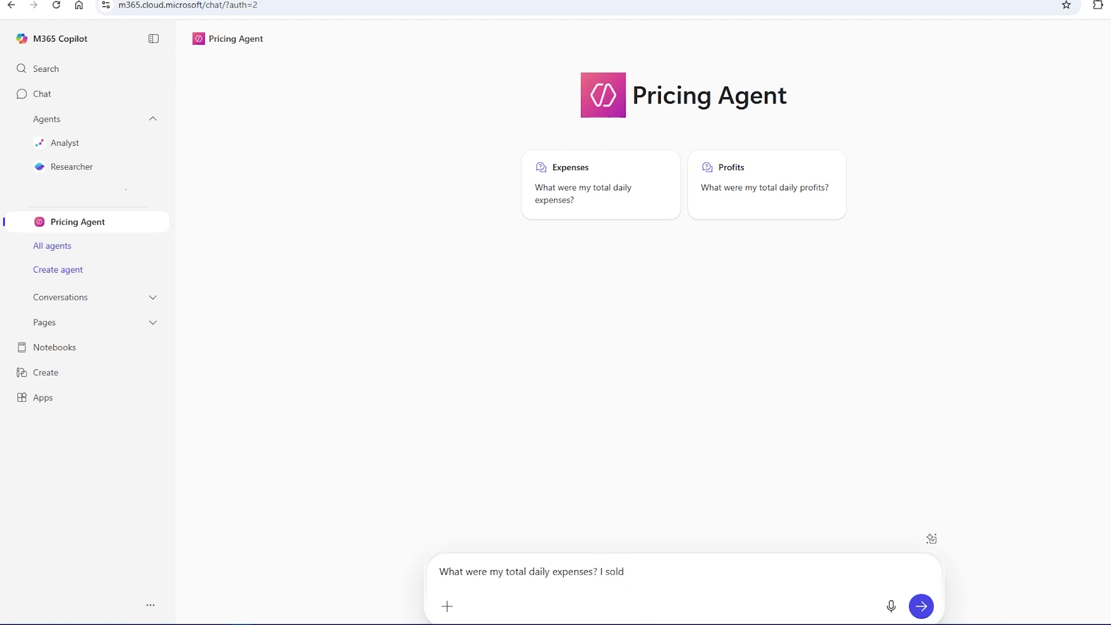
{"action": "type", "text": "1 cable organizer, 2 plant pots, 3 dollhouse tables and 10 key holders"}
{"action": "key", "text": "Return"}
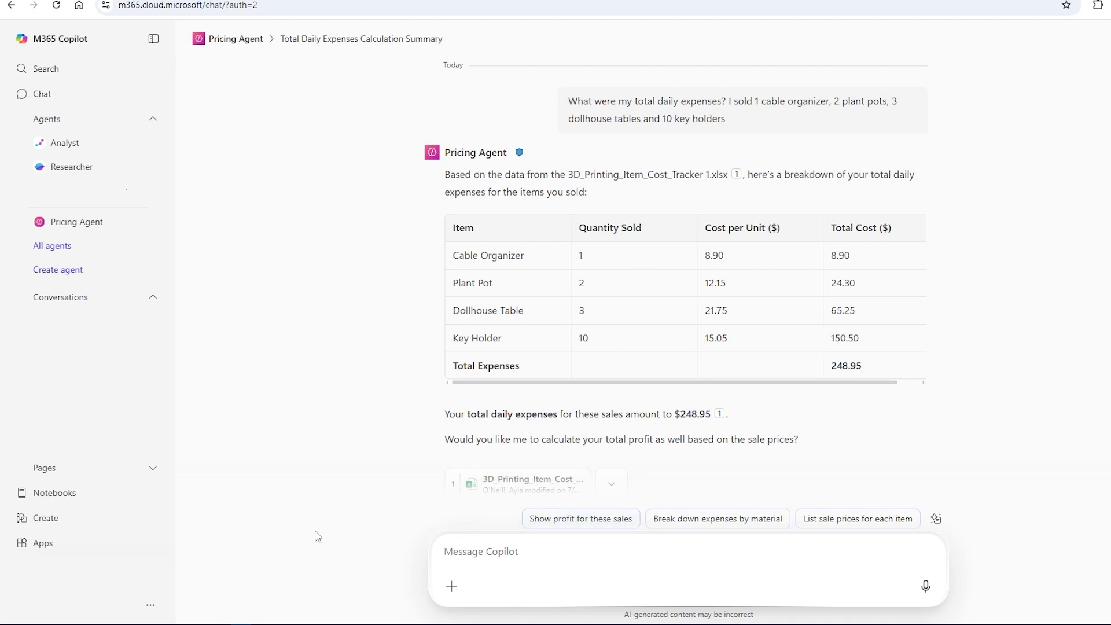
Send 'Show profit for these sales' and highlight the 497.90 revenue and total profit sentence
{"action": "left_click", "coordinate": [571, 526]}
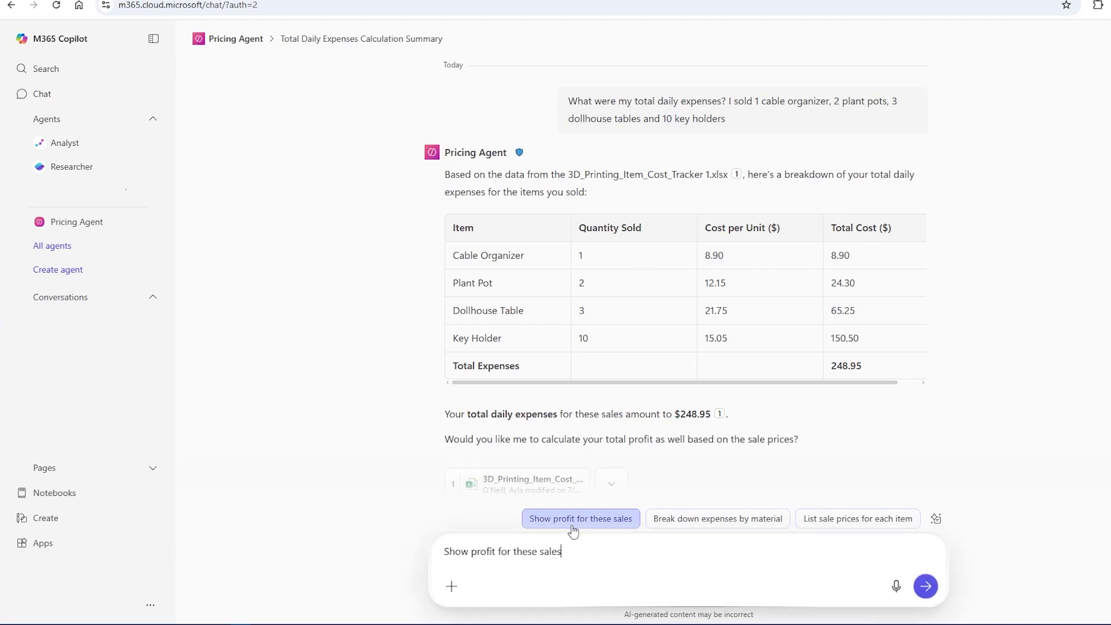
{"action": "left_click", "coordinate": [925, 586]}
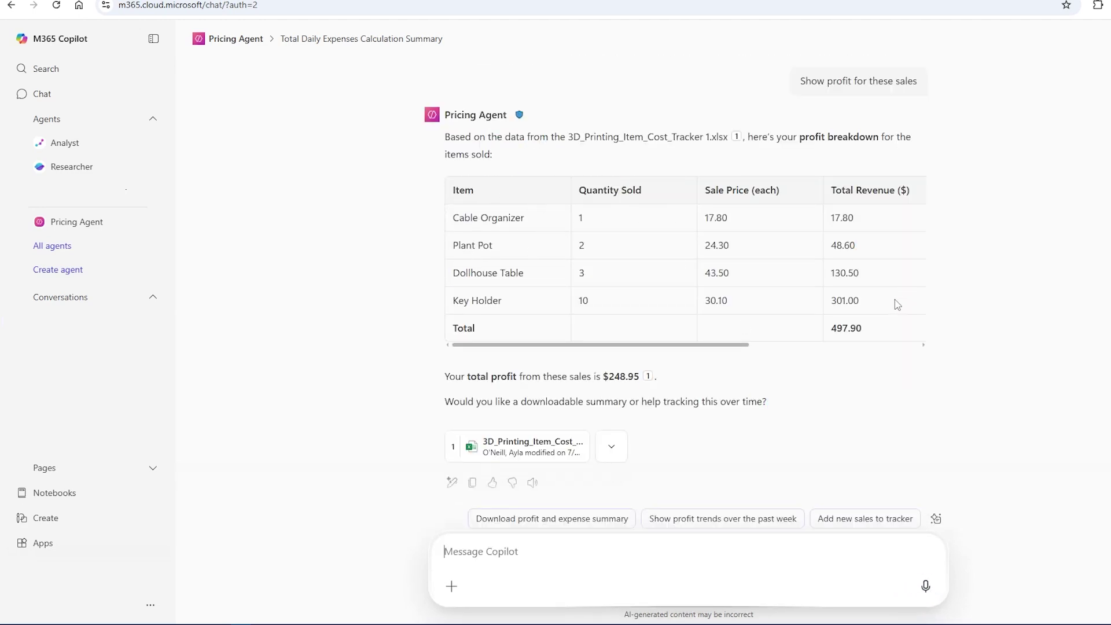
{"action": "left_click_drag", "start_coordinate": [828, 328], "coordinate": [863, 337]}
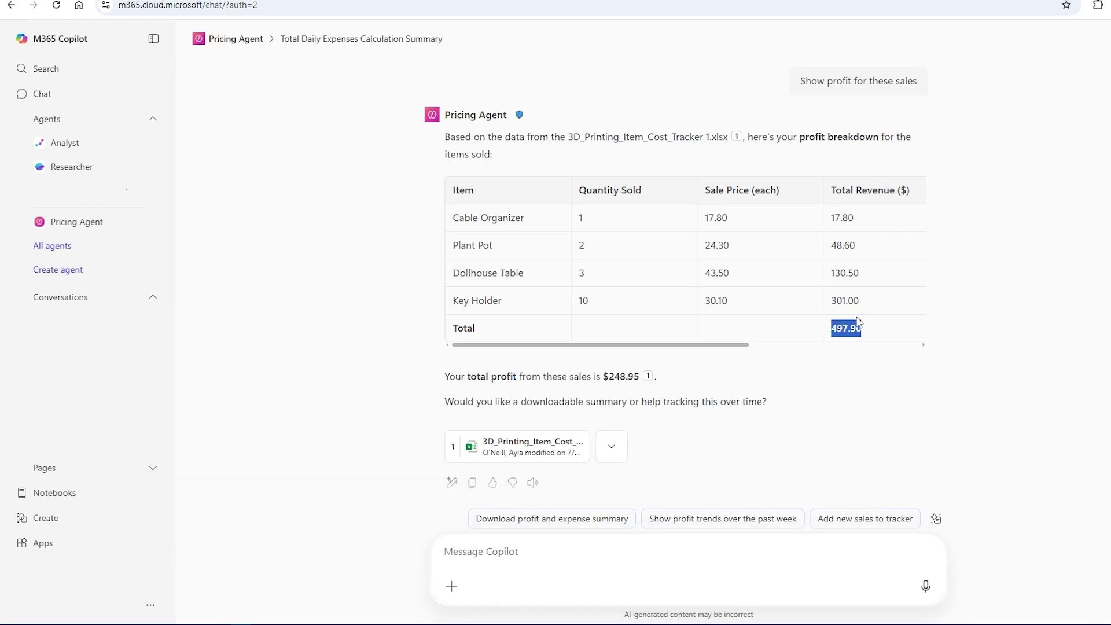
{"action": "left_click_drag", "start_coordinate": [444, 376], "coordinate": [630, 391]}
{"action": "left_click", "coordinate": [615, 388]}
Scroll through the profit answer, highlighting the 497.90 revenue total again
{"action": "scroll", "coordinate": [806, 296], "scroll_direction": "up", "scroll_amount": 8}
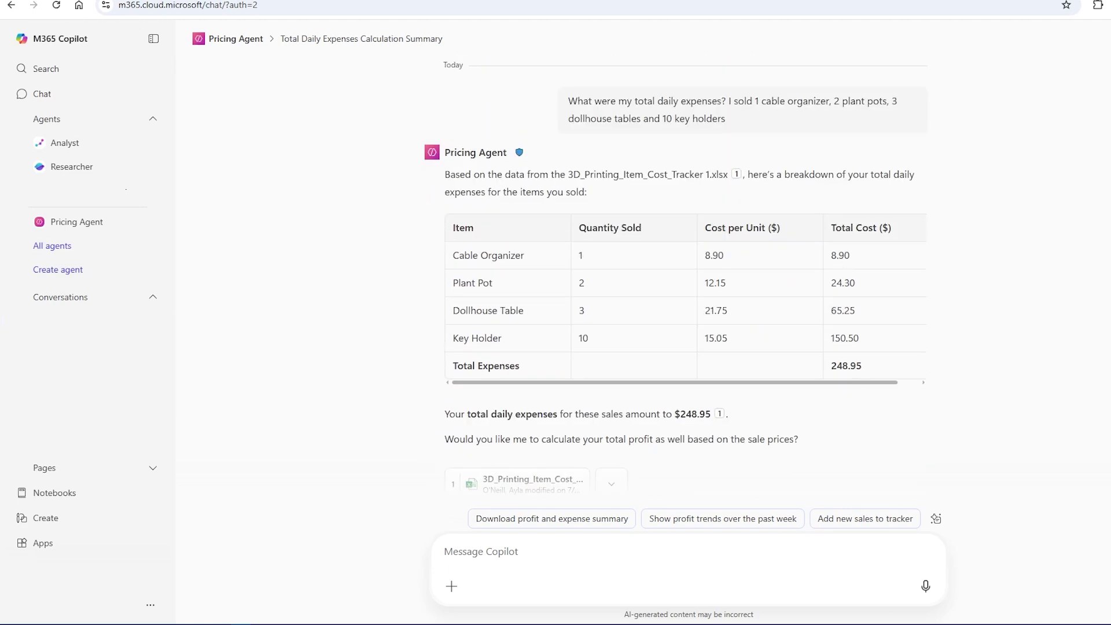
{"action": "scroll", "coordinate": [862, 367], "scroll_direction": "down", "scroll_amount": 7}
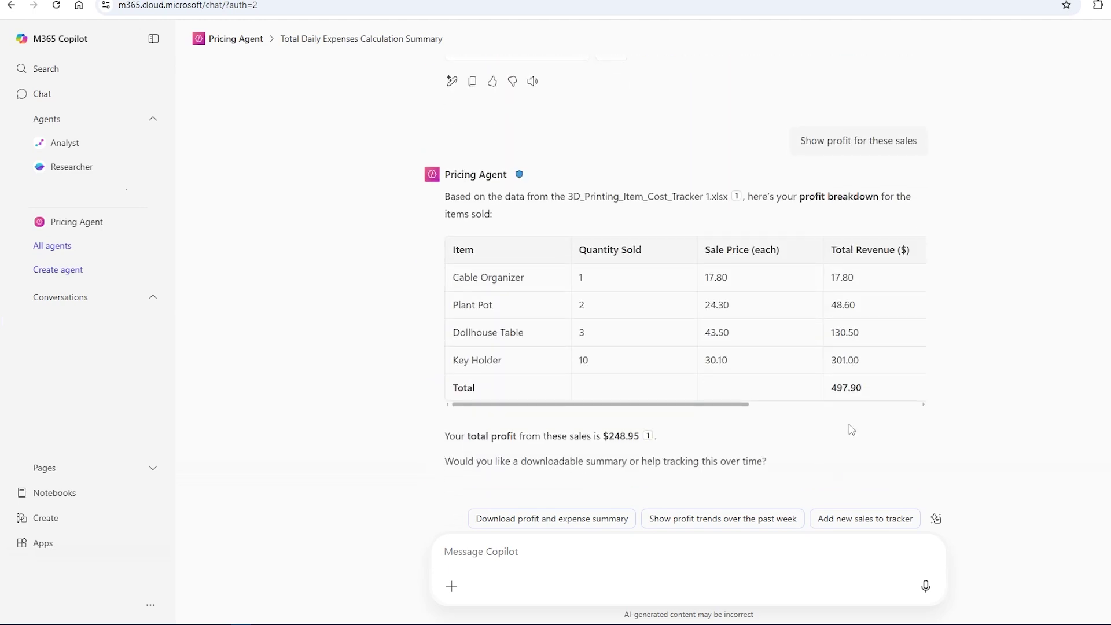
{"action": "double_click", "coordinate": [876, 381]}
{"action": "left_click", "coordinate": [602, 449]}
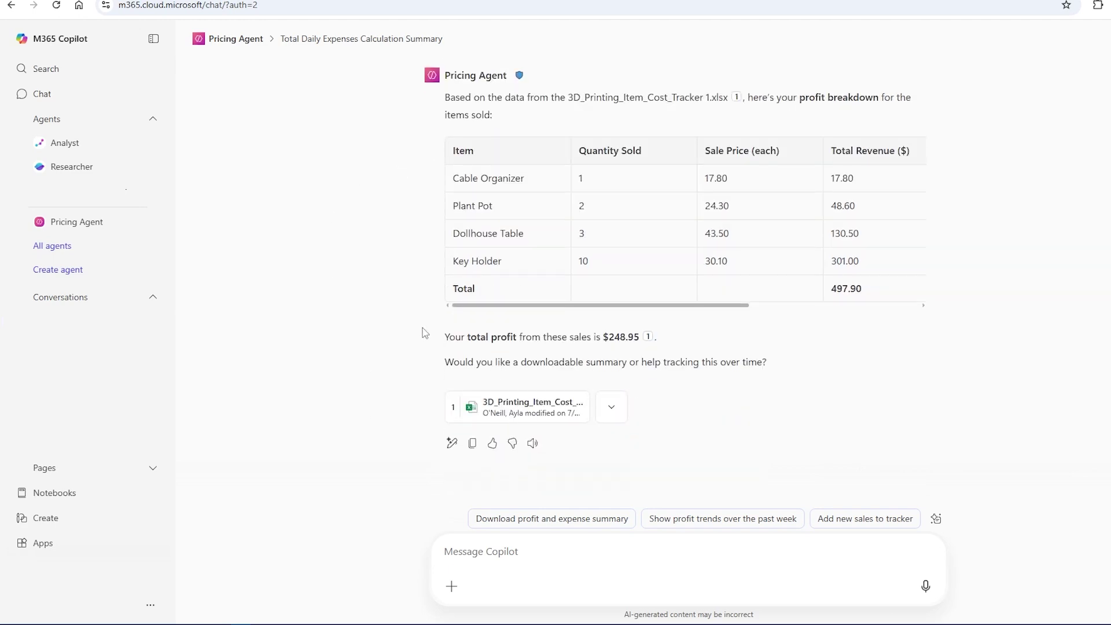
{"action": "scroll", "coordinate": [395, 337], "scroll_direction": "up", "scroll_amount": 10}
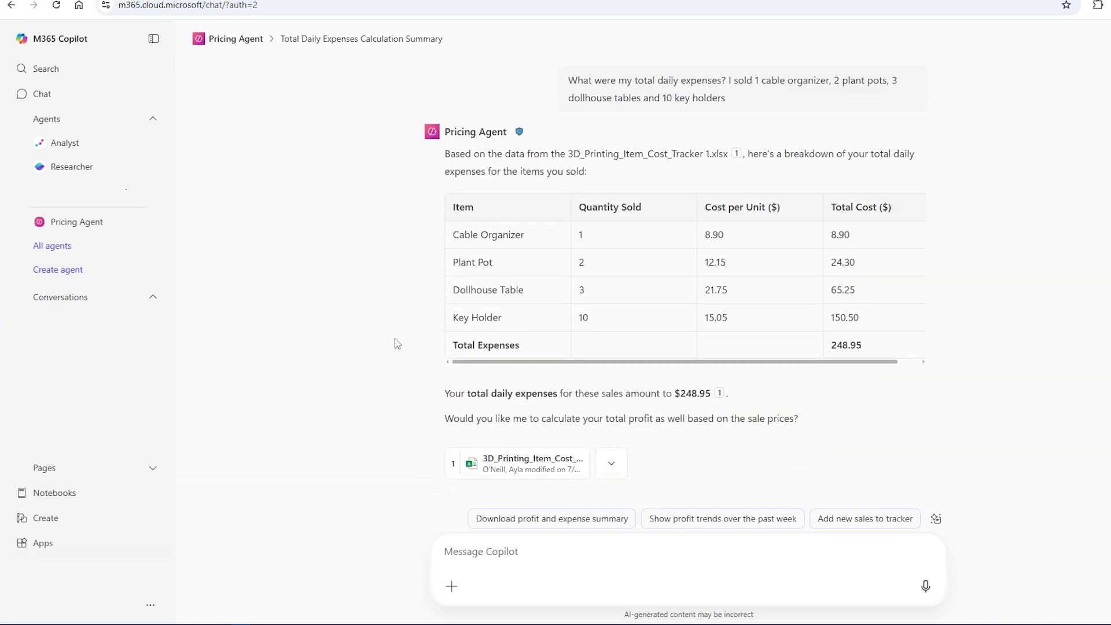
{"action": "scroll", "coordinate": [395, 338], "scroll_direction": "up", "scroll_amount": 1}
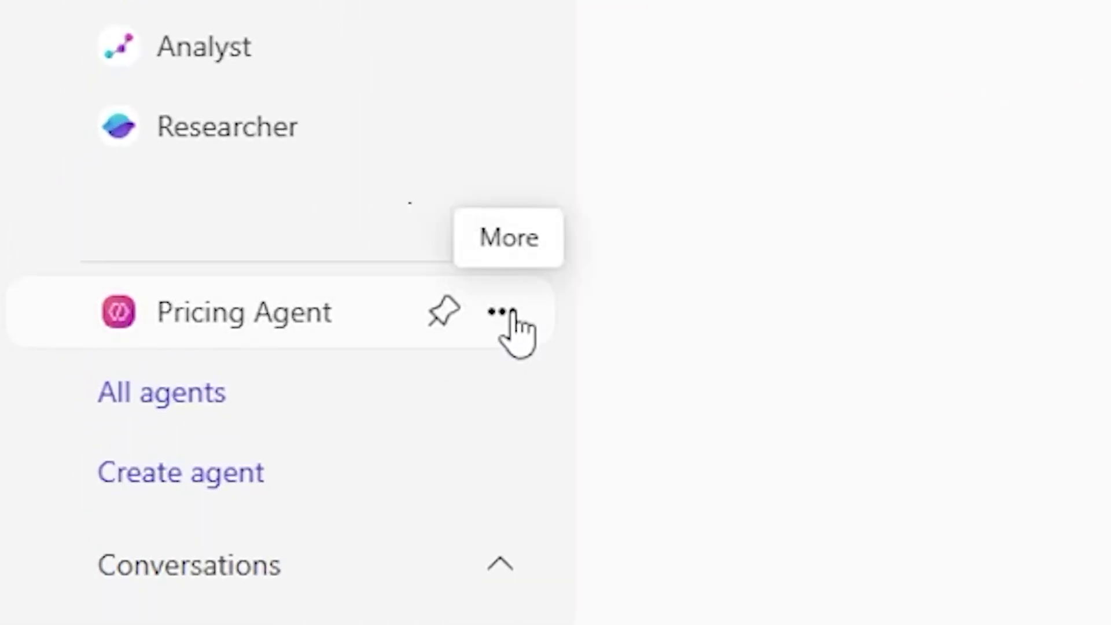
{"action": "left_click", "coordinate": [509, 315]}
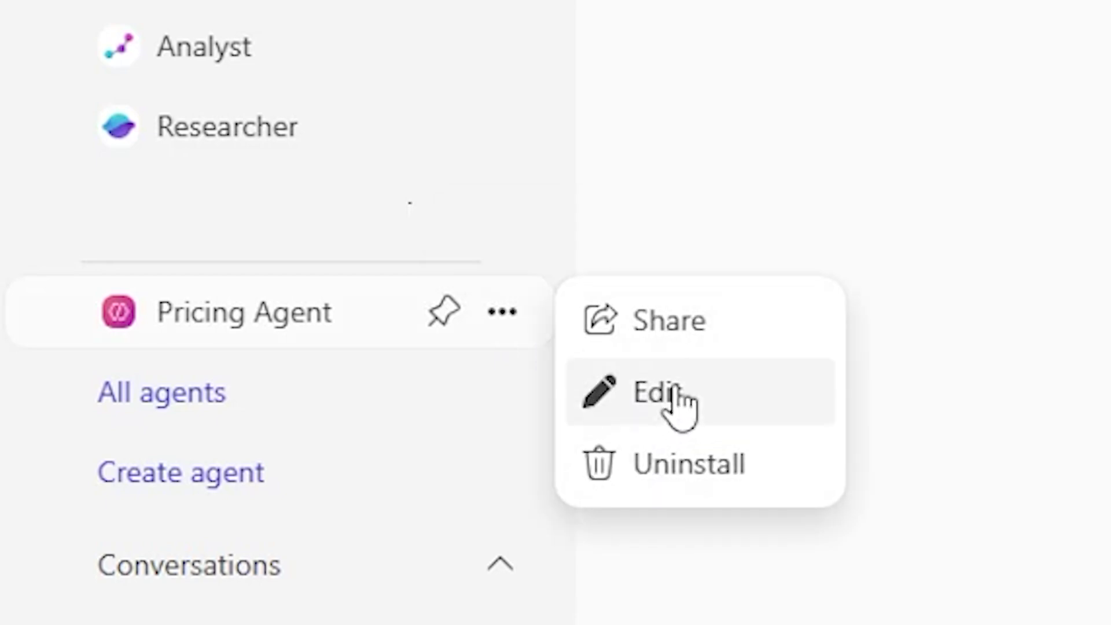
{"action": "left_click", "coordinate": [172, 19]}
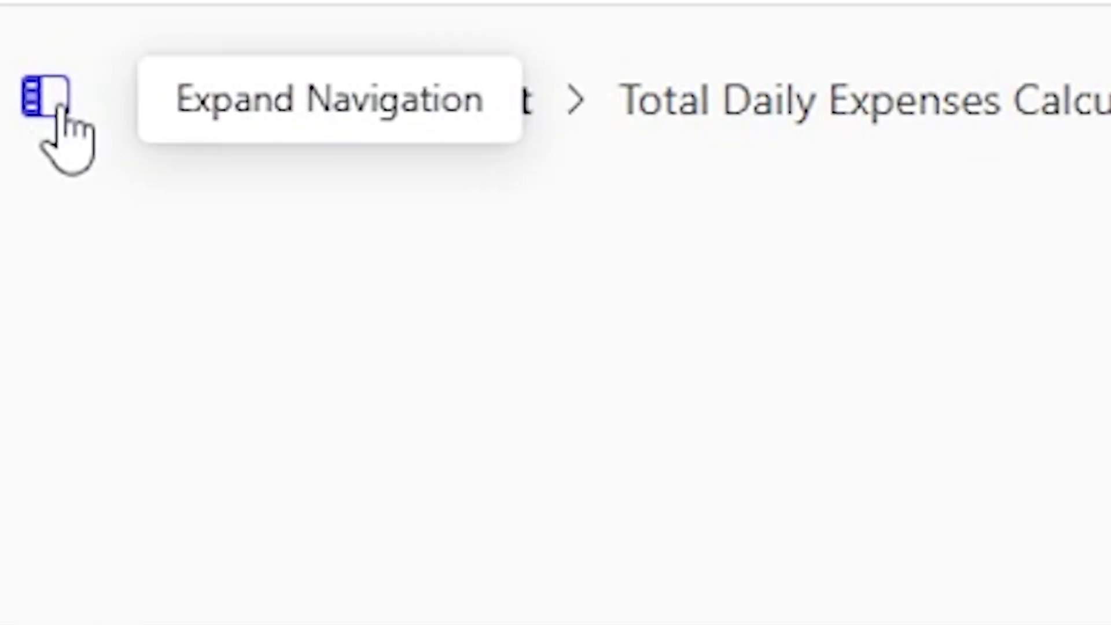
{"action": "left_click", "coordinate": [58, 106]}
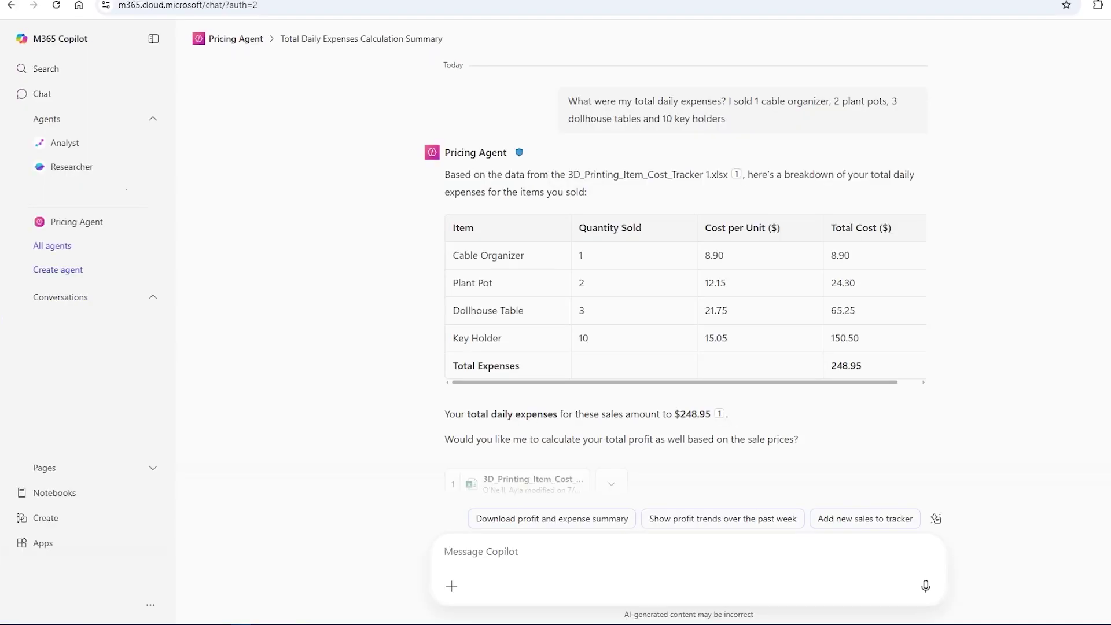